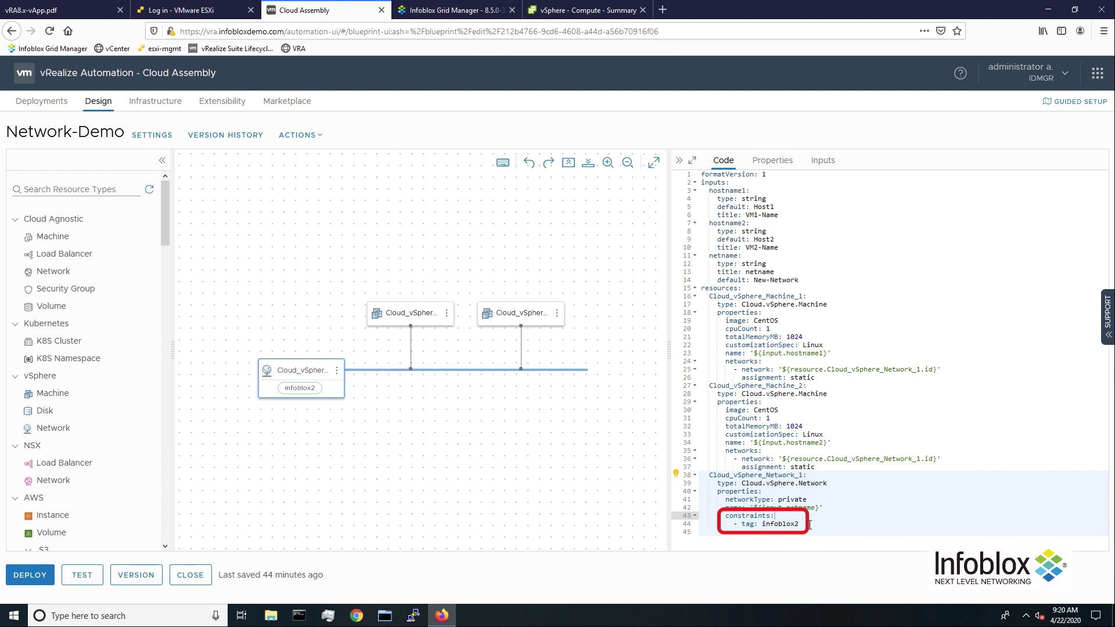
Step: Deploy Network-Demo version 3 as 'Demo', keeping the inputs Host1, Host2 and New-Network
click(32, 573)
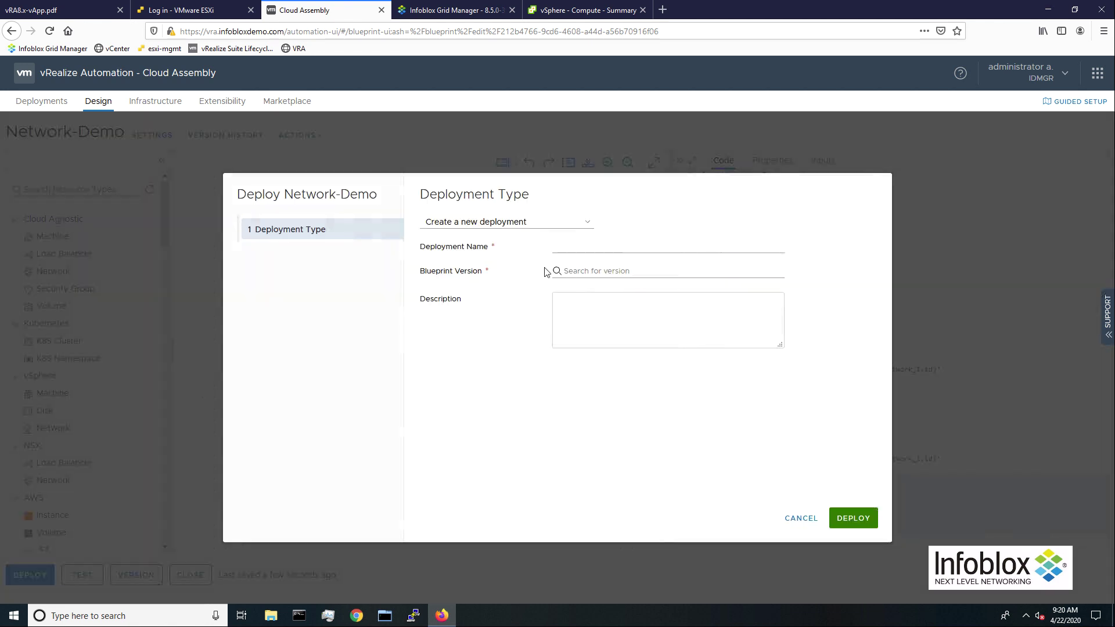
click(591, 246)
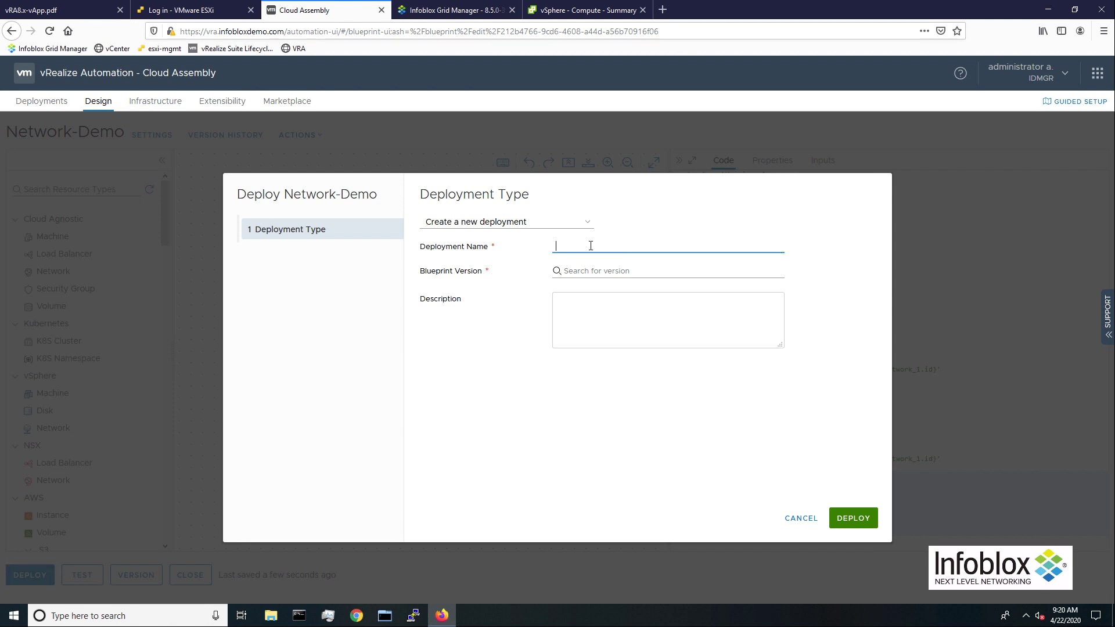
text(Demo)
key(Tab)
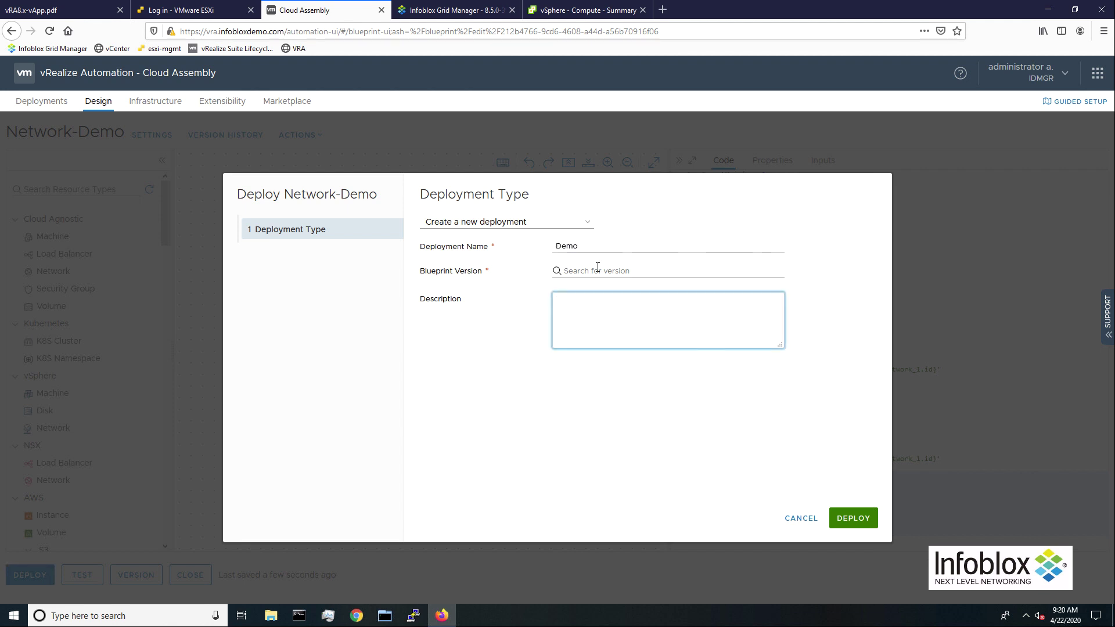
click(598, 268)
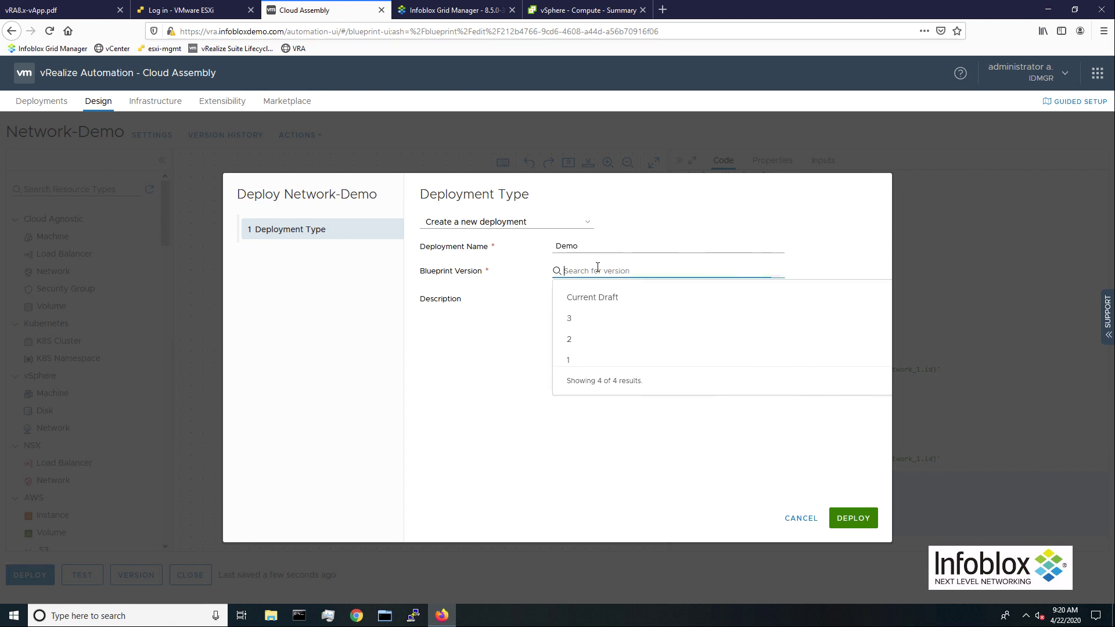
click(588, 319)
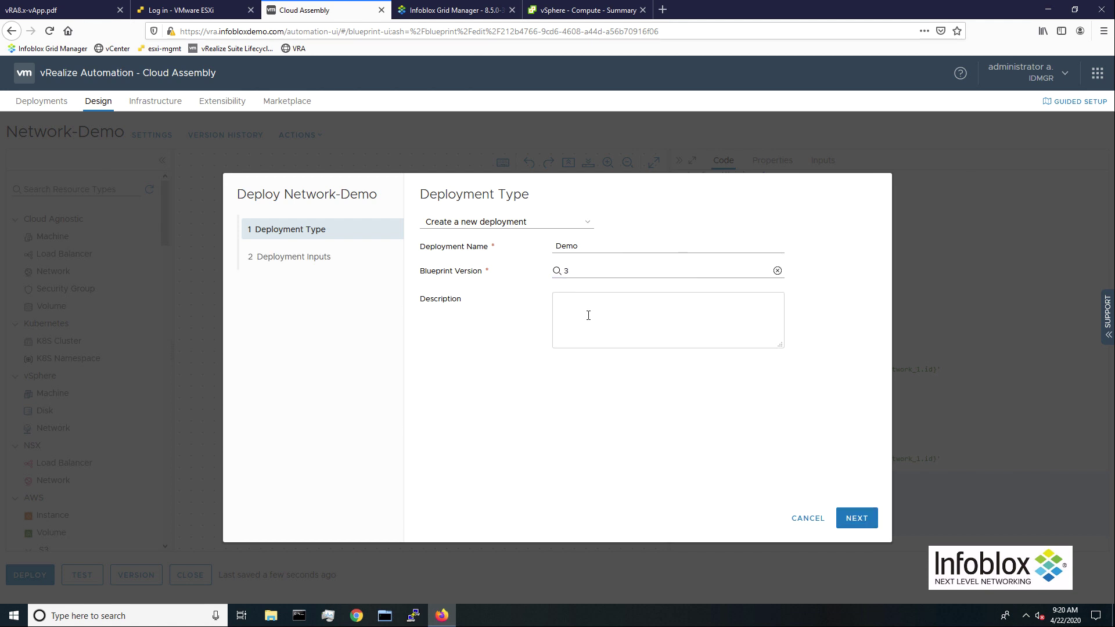
click(857, 518)
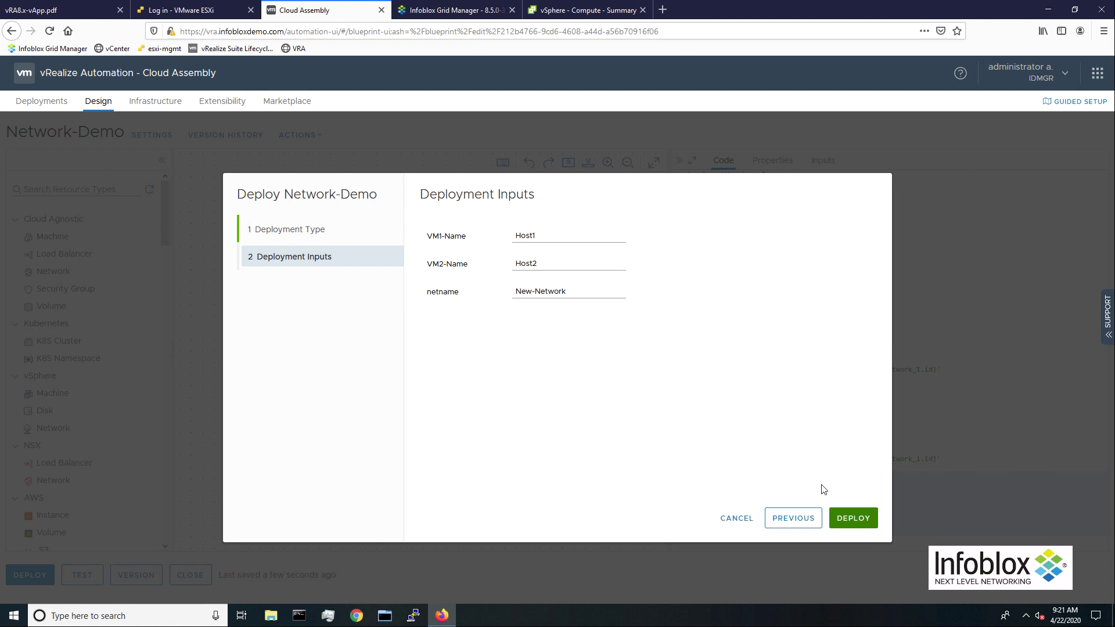
click(852, 521)
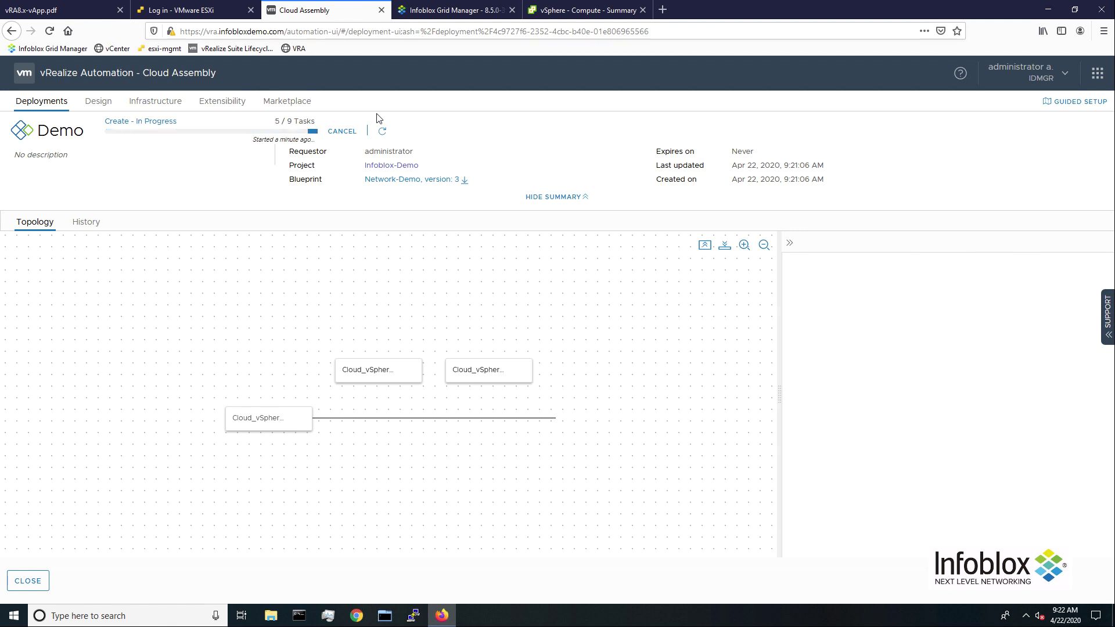
Step: Show the Extensibility Action Runs list, topped by the completed Infoblox_AllocateIPRange run
click(220, 106)
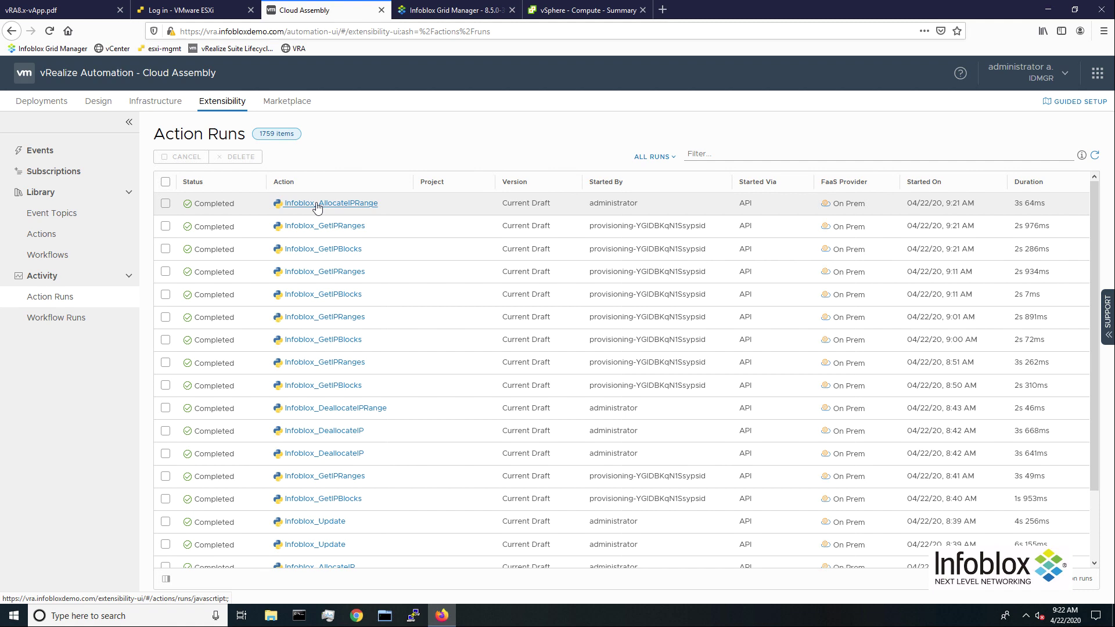
Step: Review the Infoblox_AllocateIPRange run's log and return to the Action Runs list
click(316, 205)
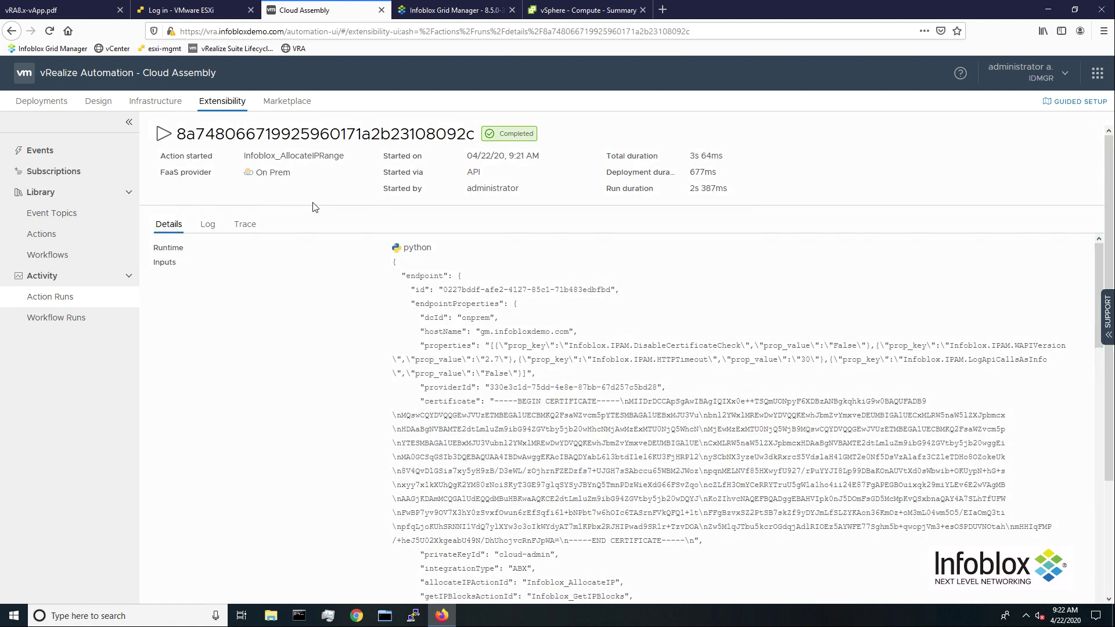
click(210, 225)
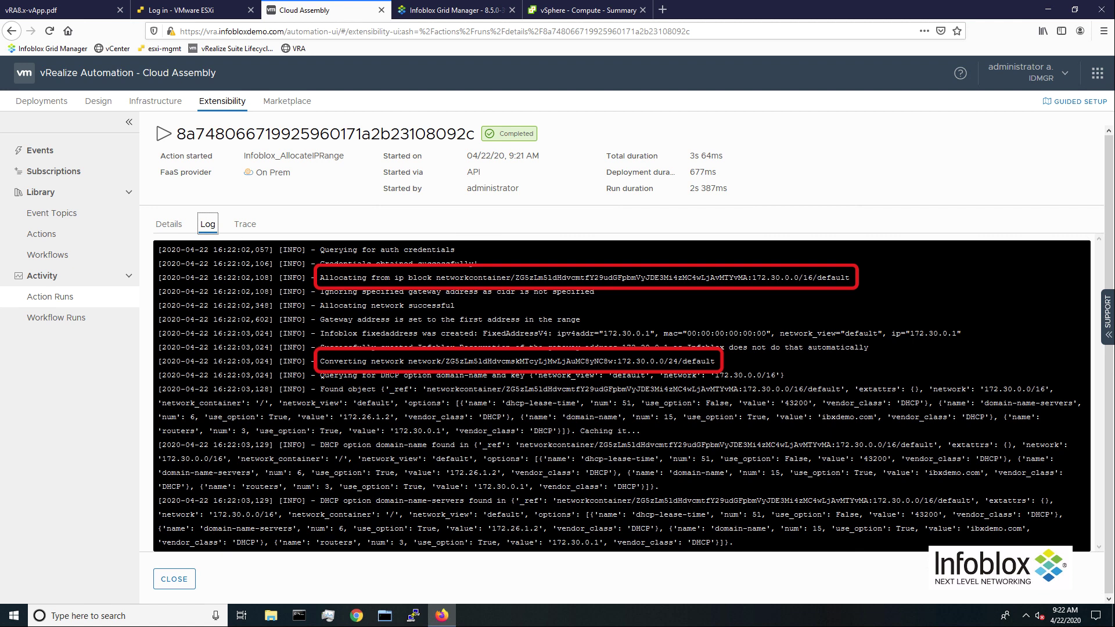
click(174, 582)
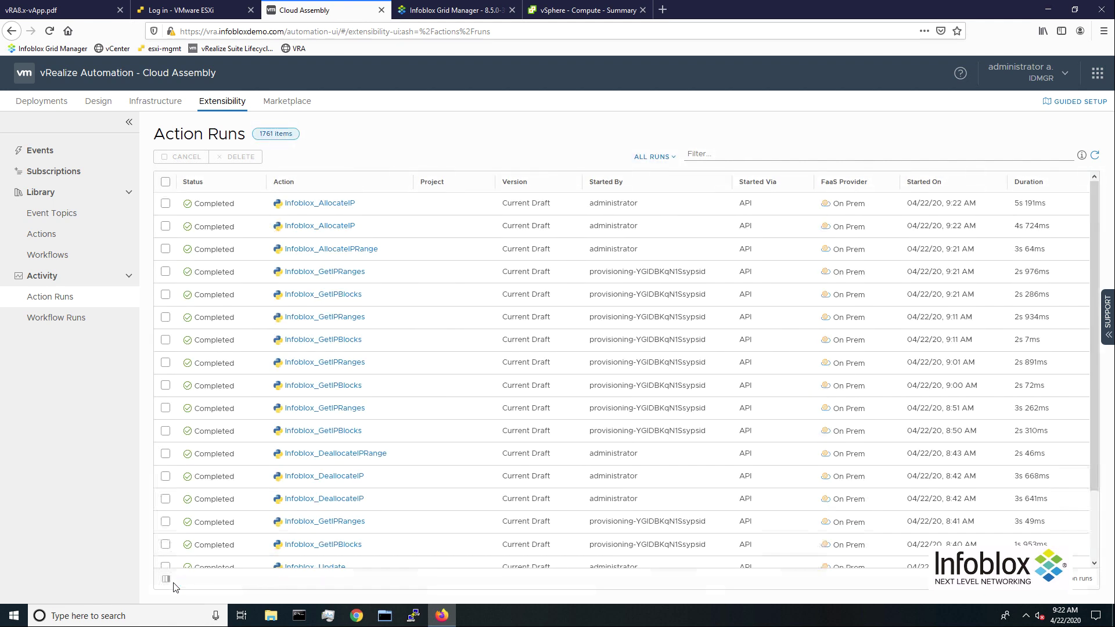
Step: Review the Infoblox_AllocateIP run's log and return to the Action Runs list
click(308, 228)
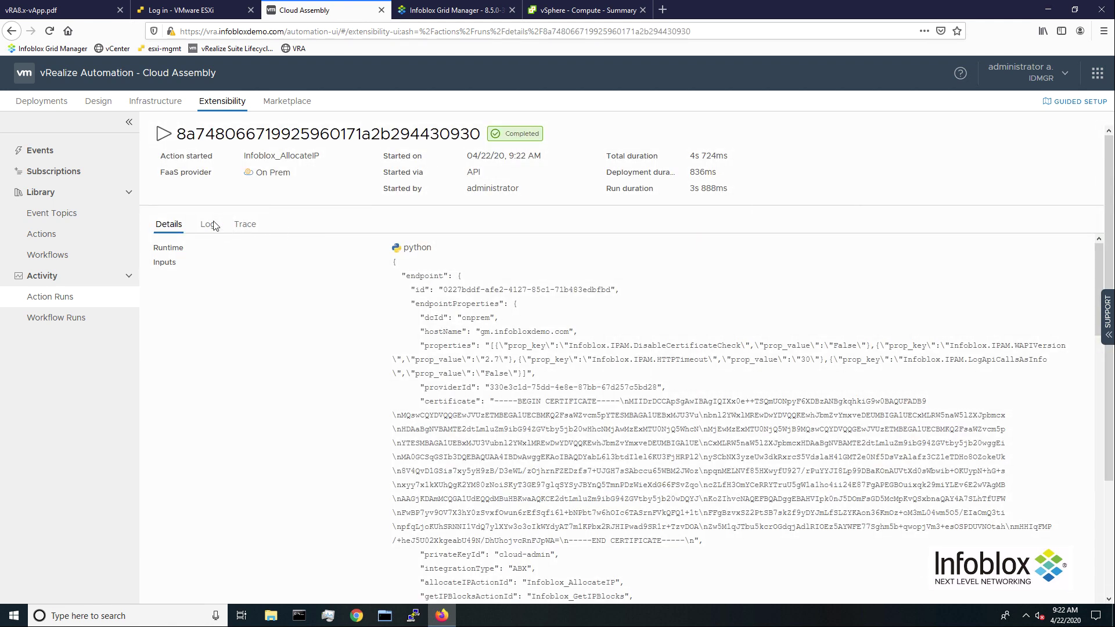
click(209, 225)
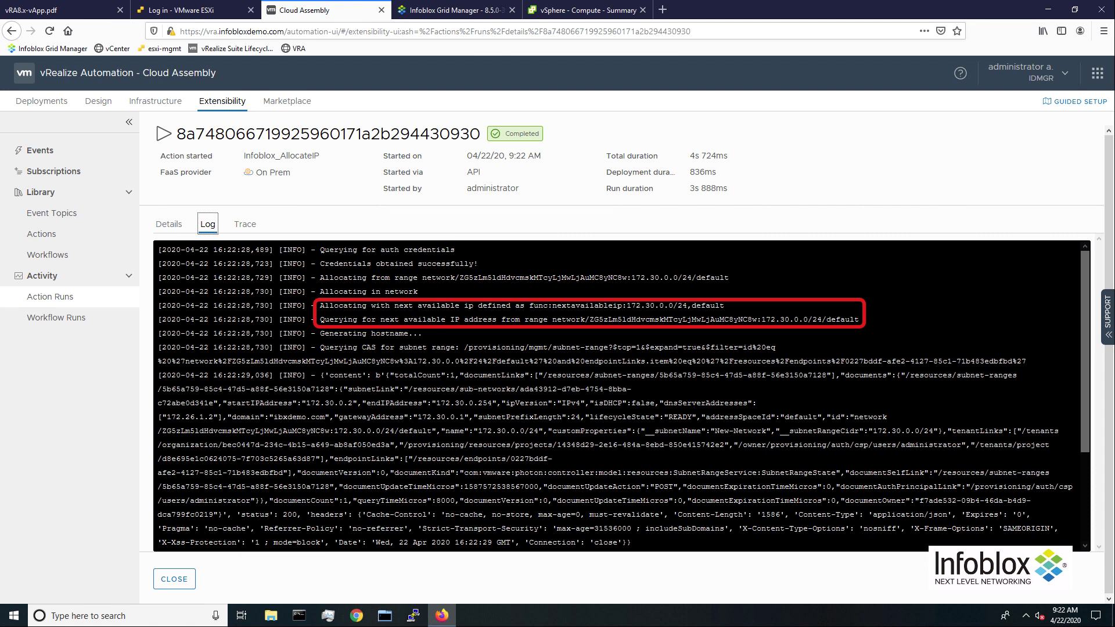
click(180, 578)
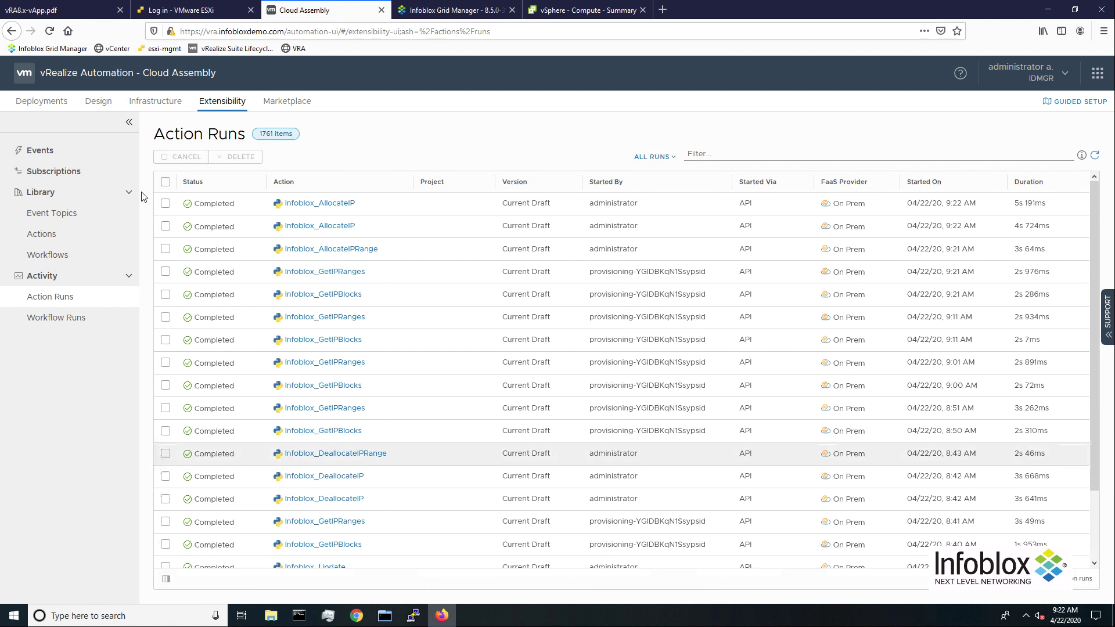
Step: Refresh the Networks list and open New-Network, showing CIDR 172.30.0.0/24 and gateway 172.30.0.1
click(151, 108)
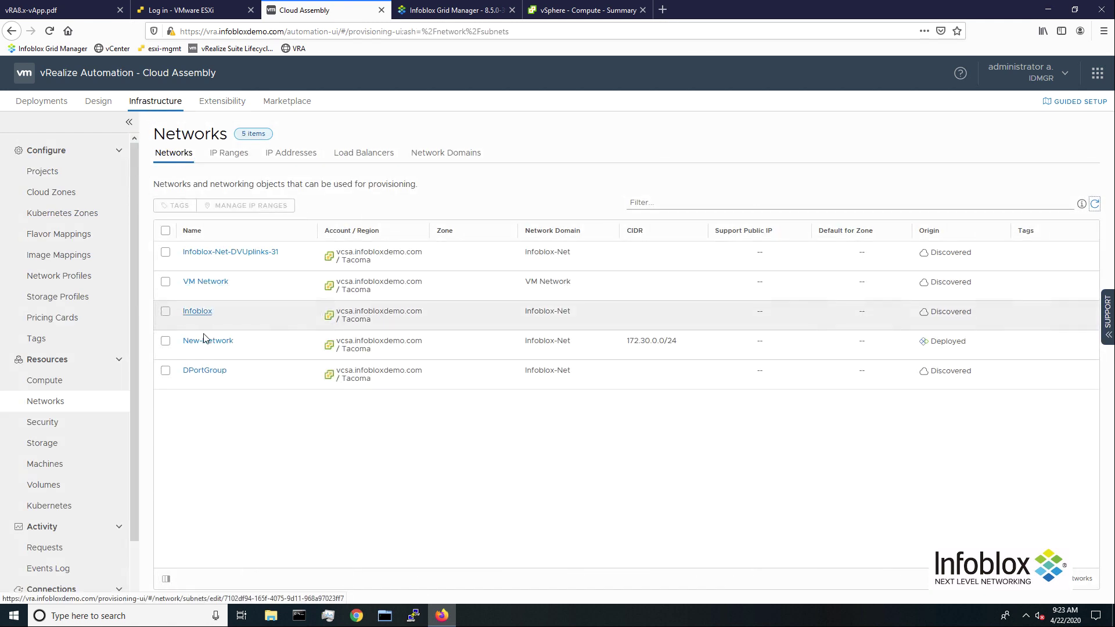
click(205, 341)
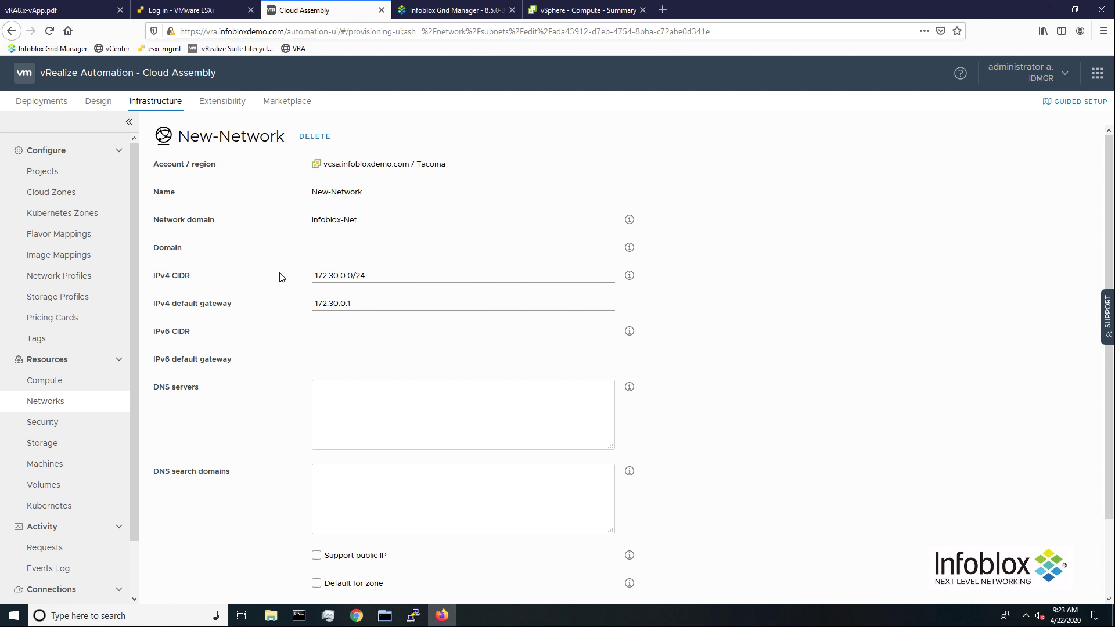
Step: In Infoblox, inspect 172.30.0.3 on the 172.30.0.0/24 IP map, then view ibxdemo.com's host records
click(459, 10)
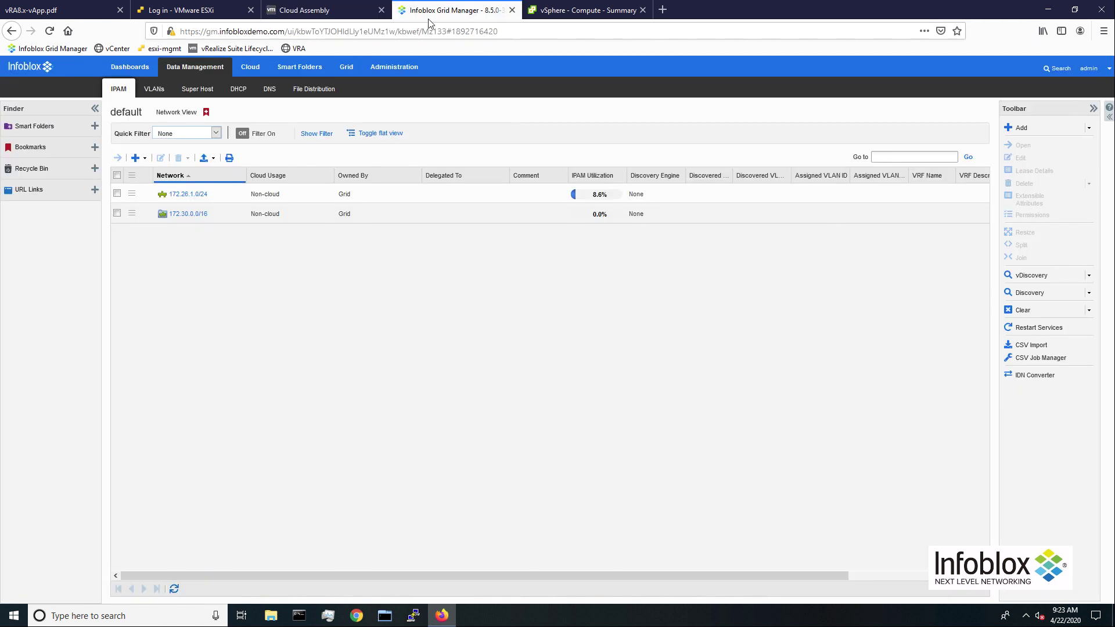
click(189, 213)
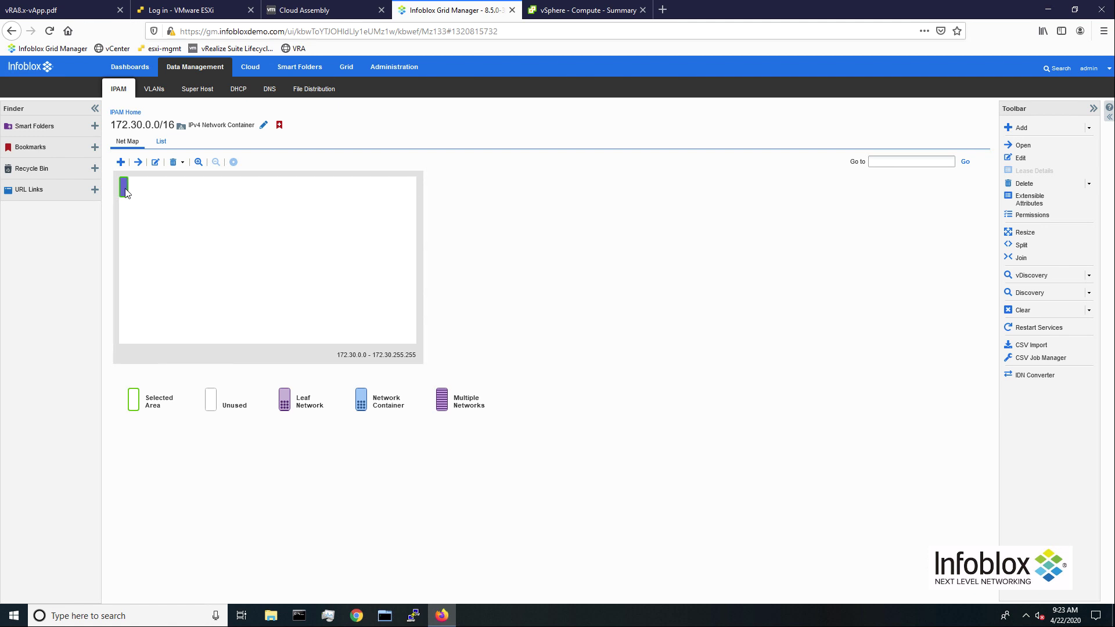
mouse_move(125, 191)
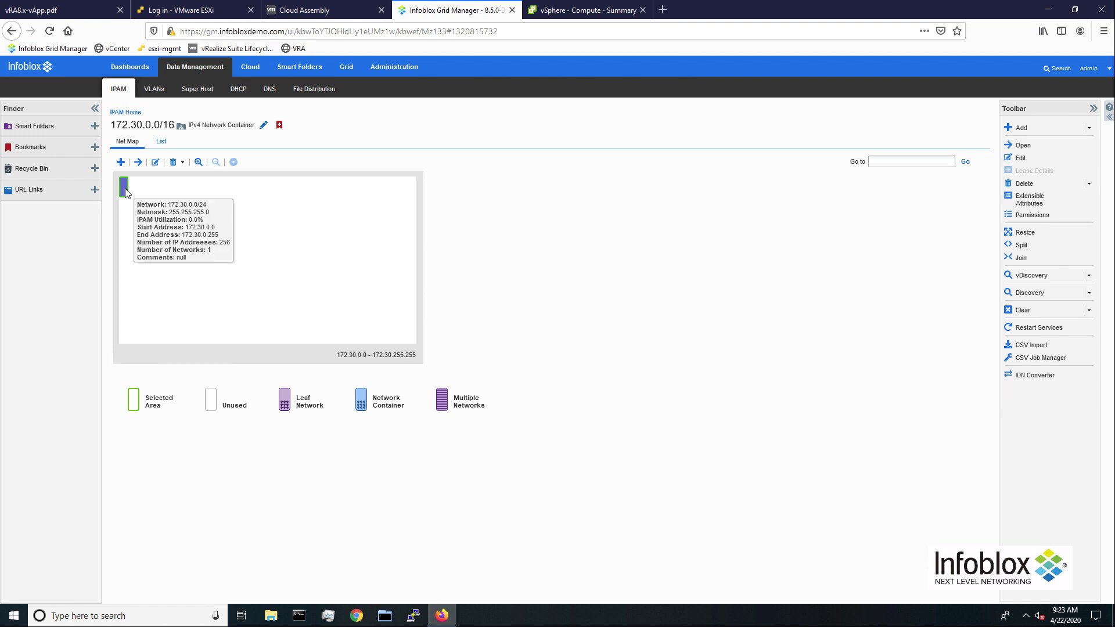
click(137, 162)
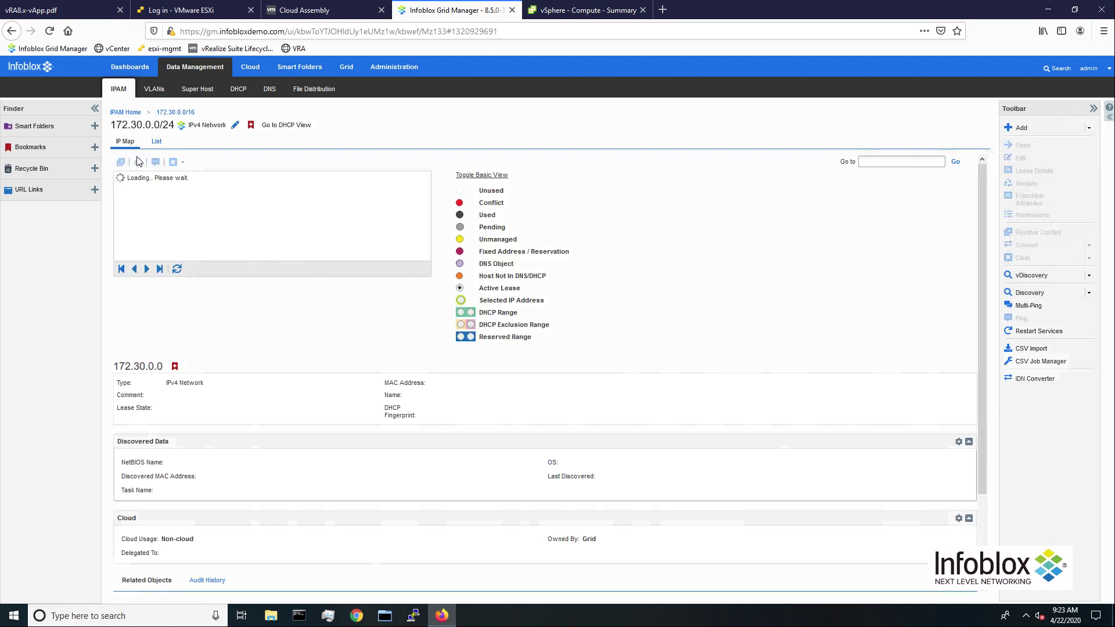
click(148, 176)
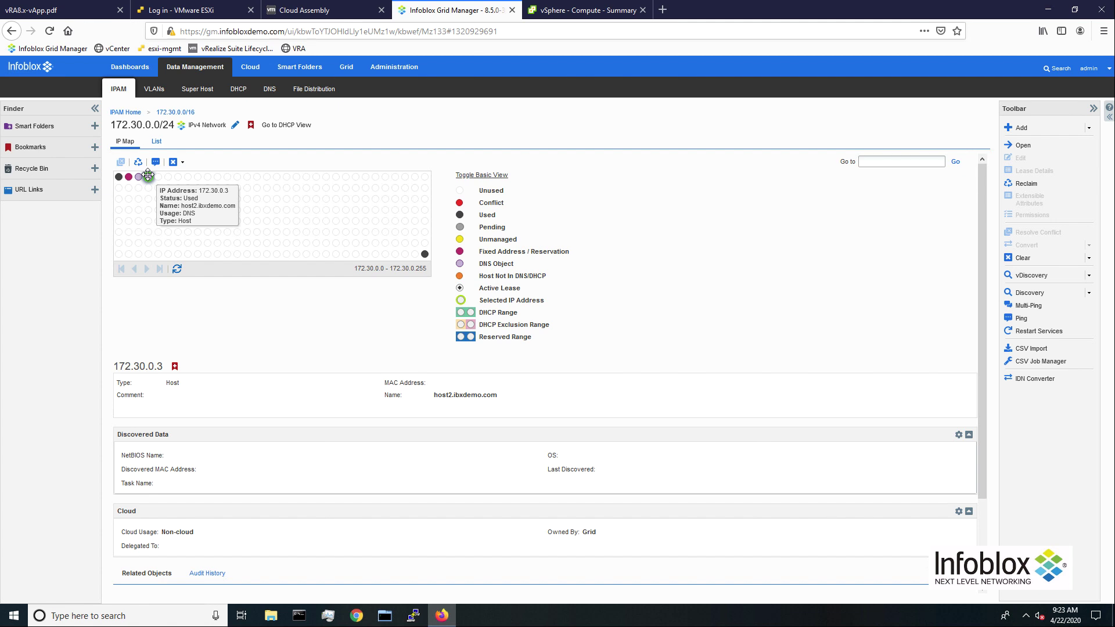
click(268, 88)
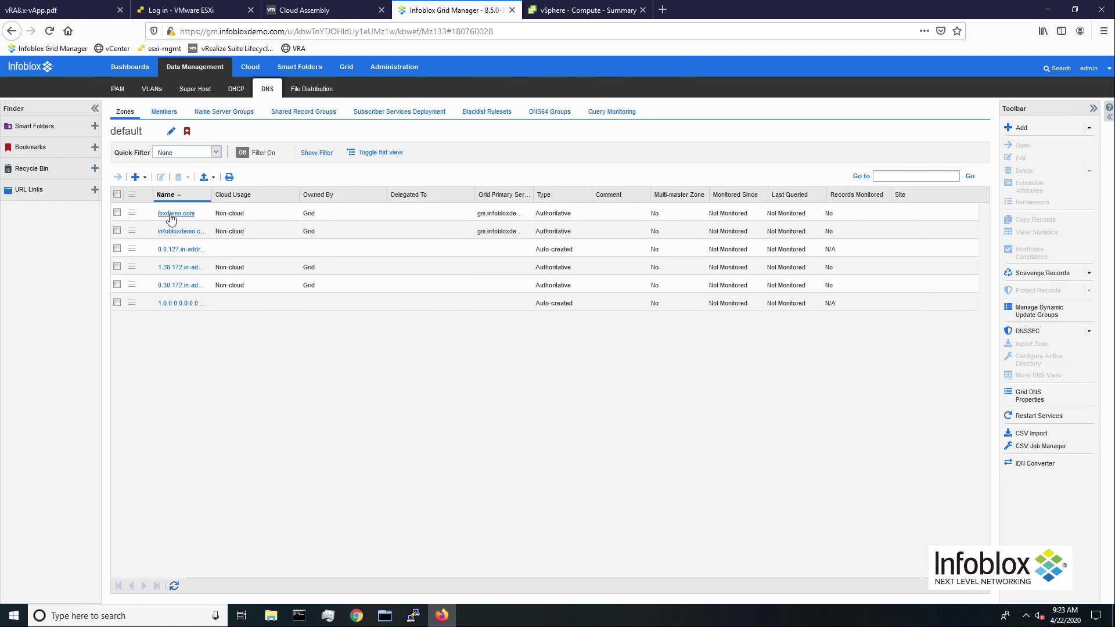
click(171, 213)
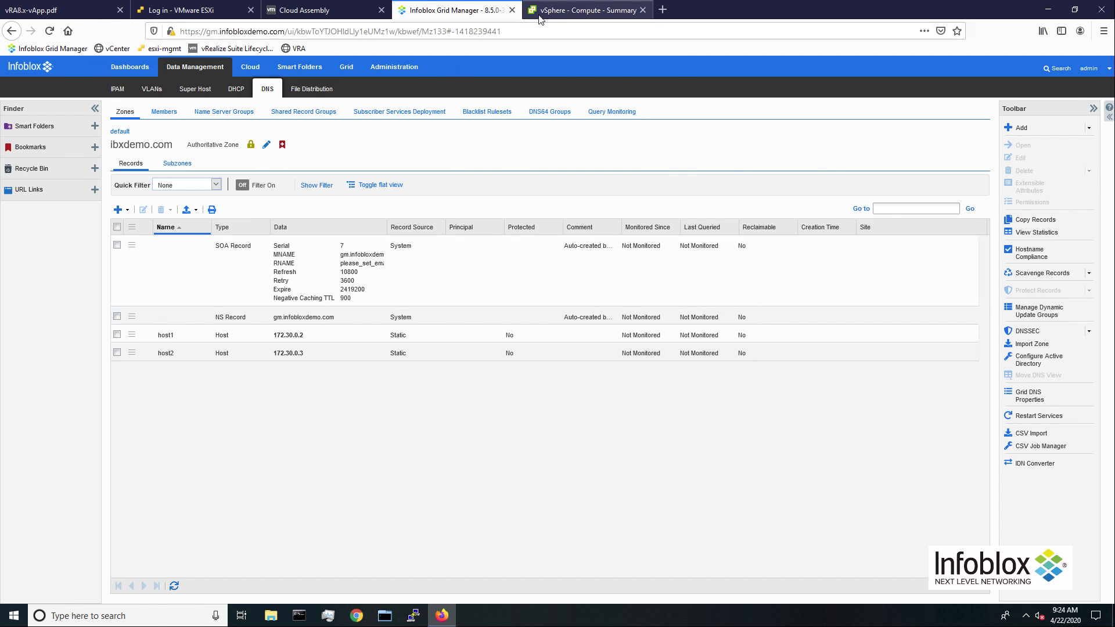
Step: View Host1's vSphere summary: powered on, IP address 172.30.0.2, running CentOS 7
click(575, 11)
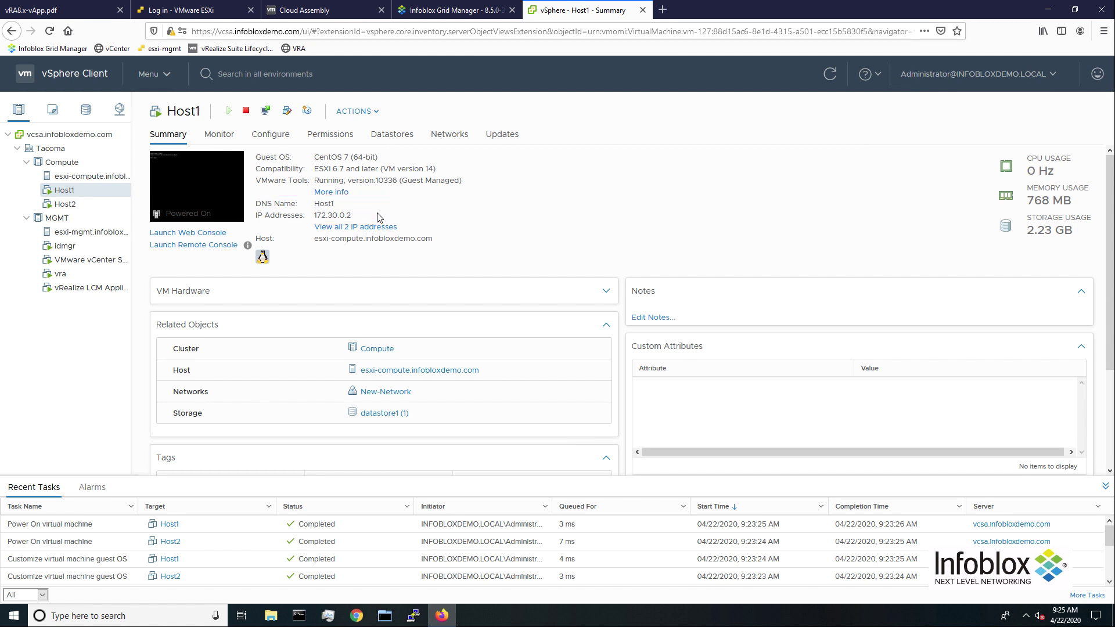
Step: Check the 9:24 AM Infoblox_Update run log confirming the host1 update, then return to Infoblox
click(335, 11)
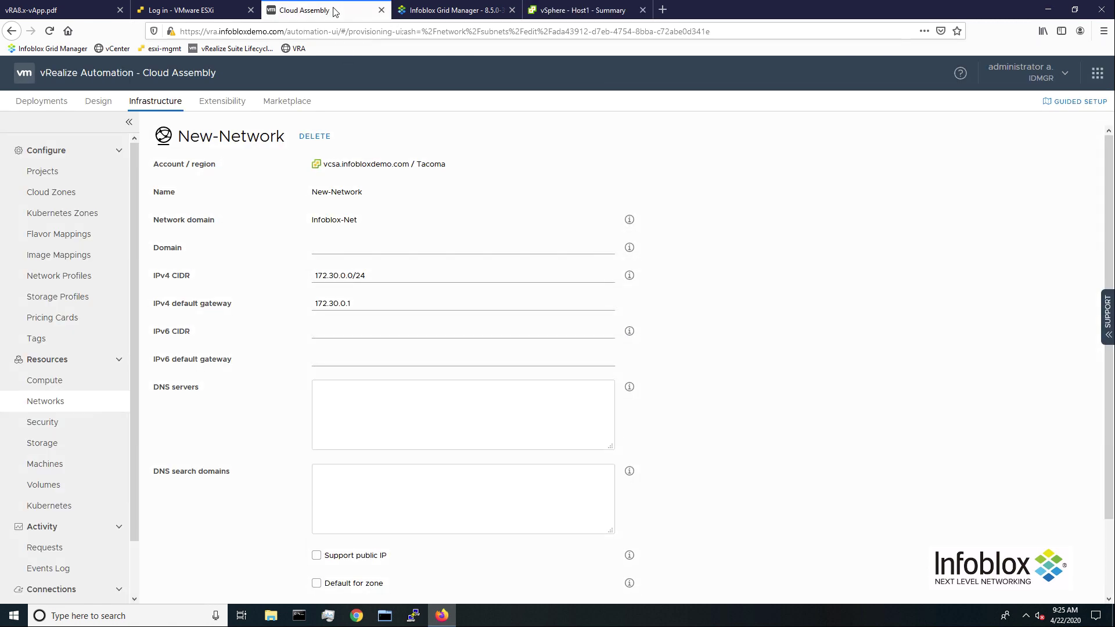
click(215, 103)
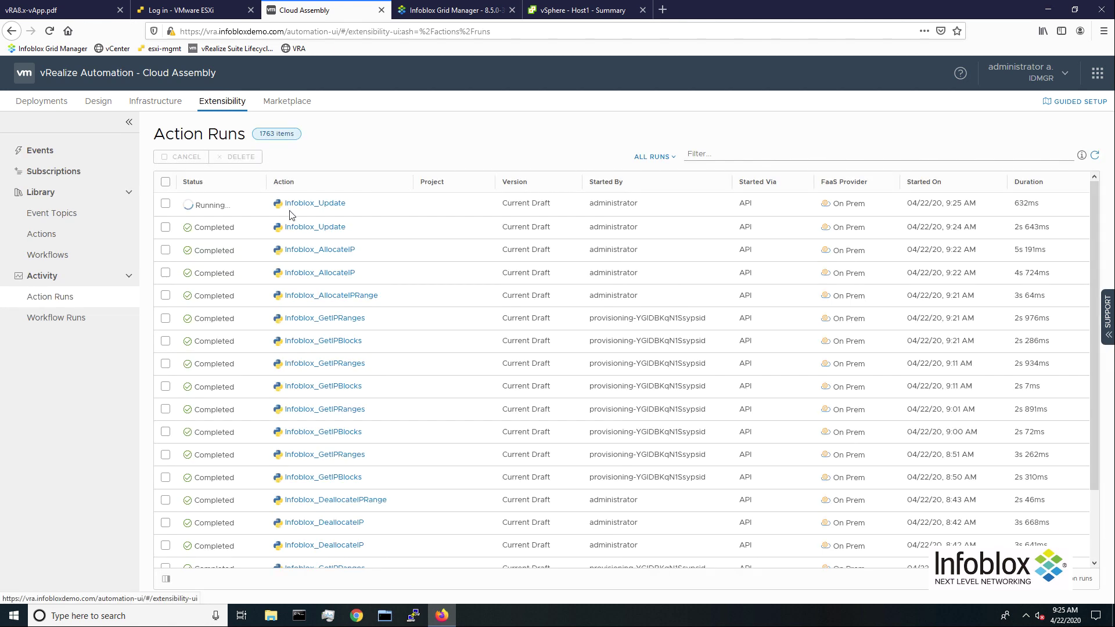
click(291, 226)
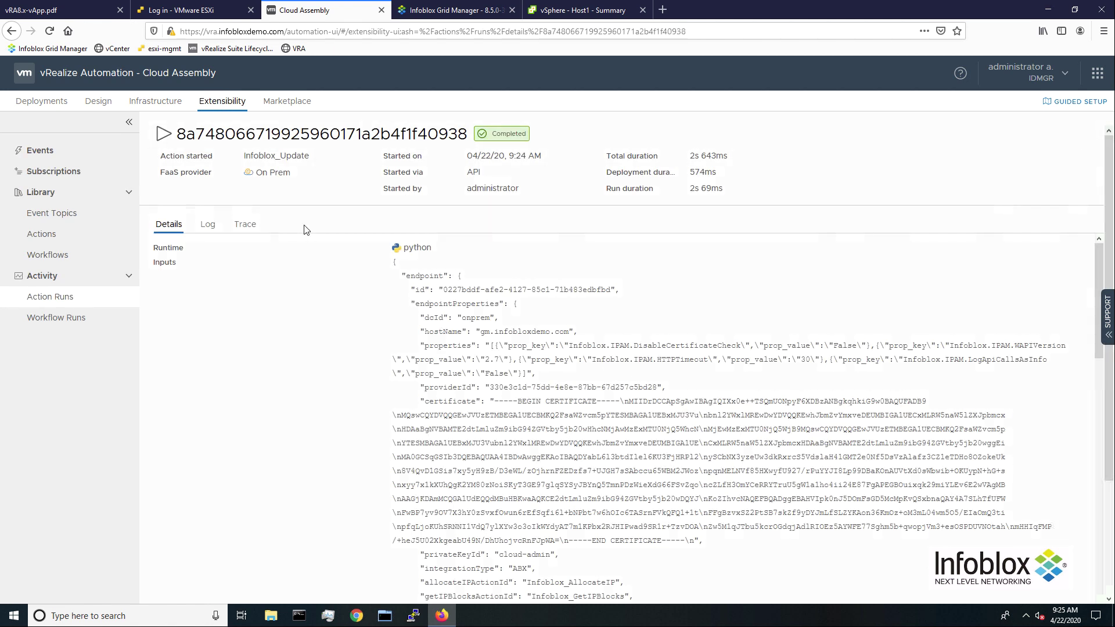
click(207, 226)
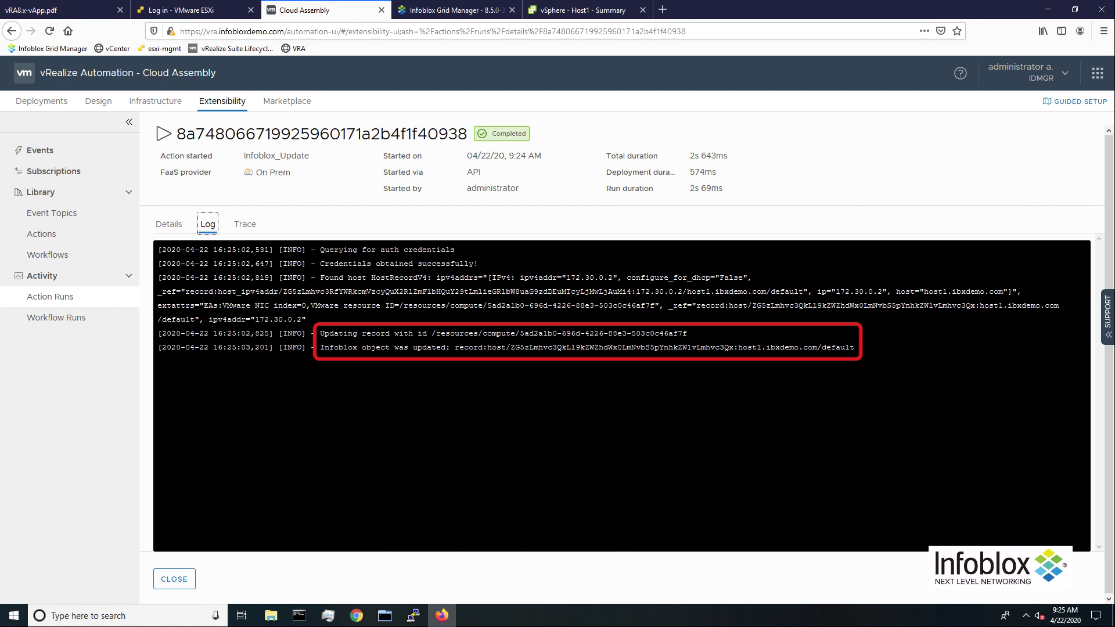
click(459, 10)
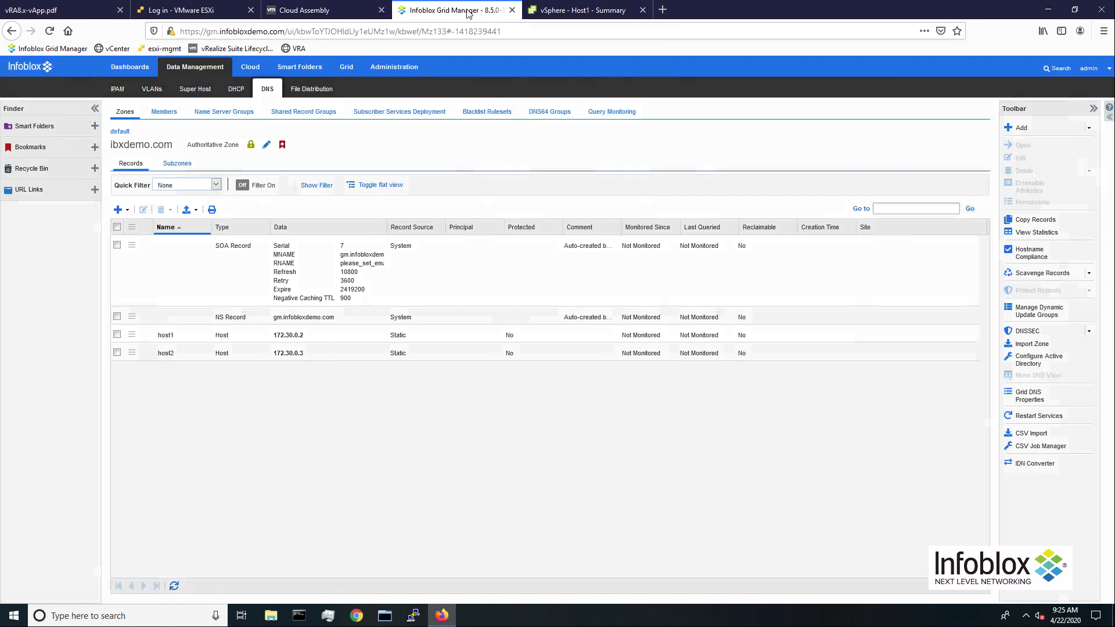
click(132, 353)
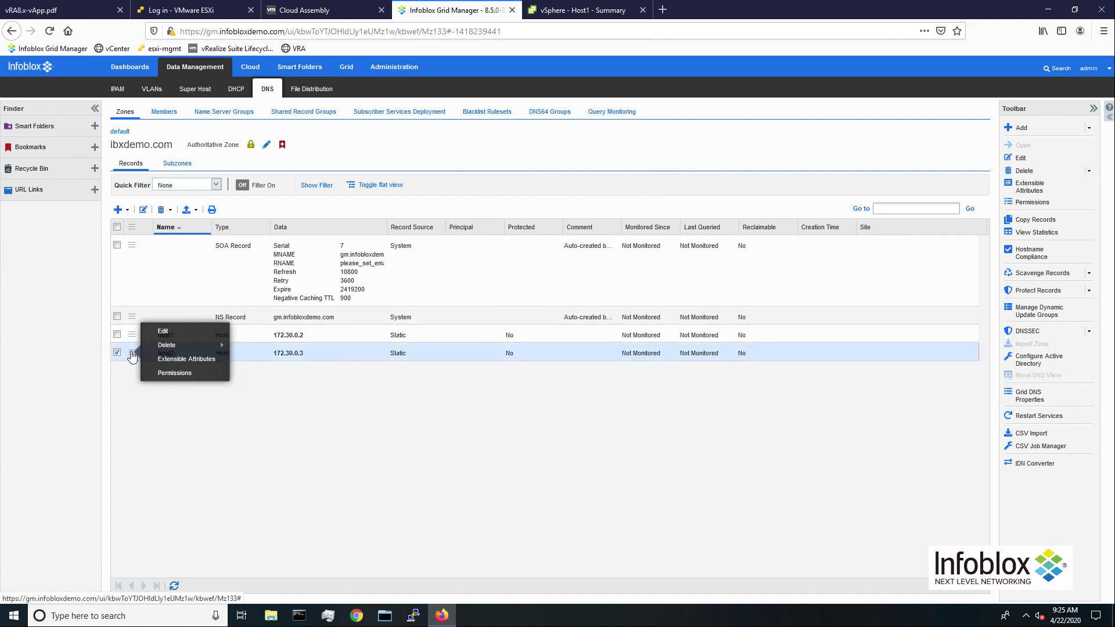
click(164, 332)
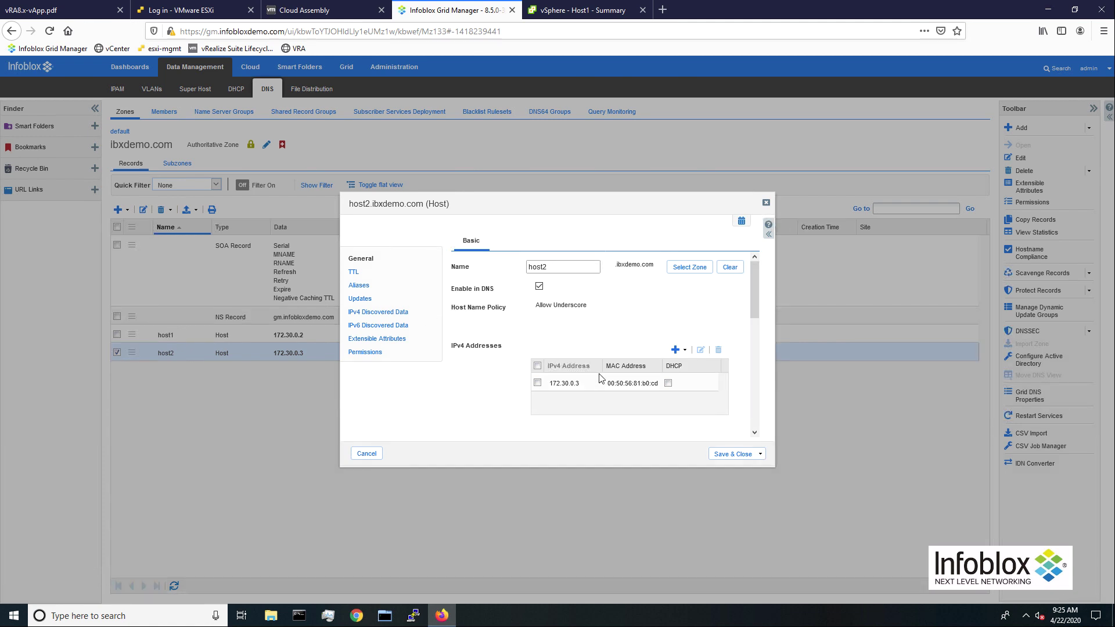
click(362, 341)
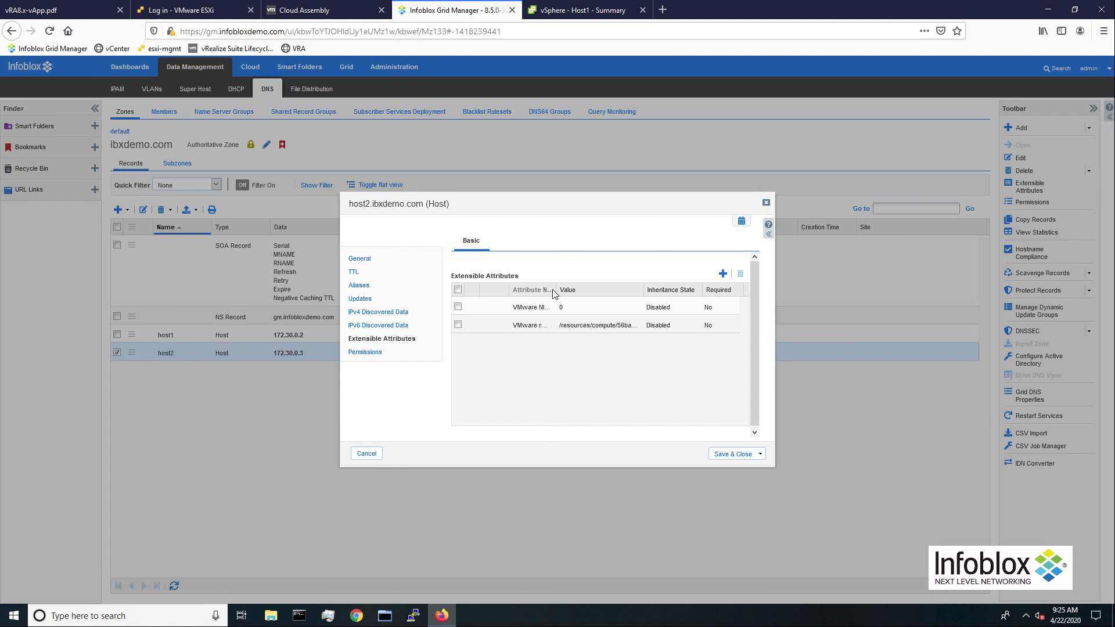
drag(556, 293, 577, 293)
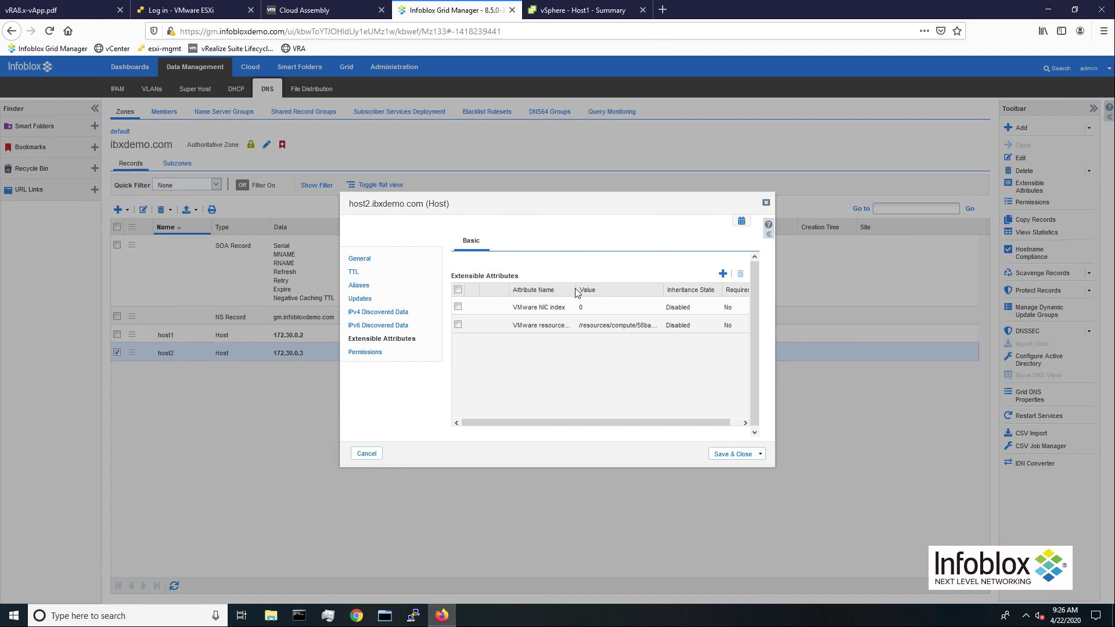
click(765, 202)
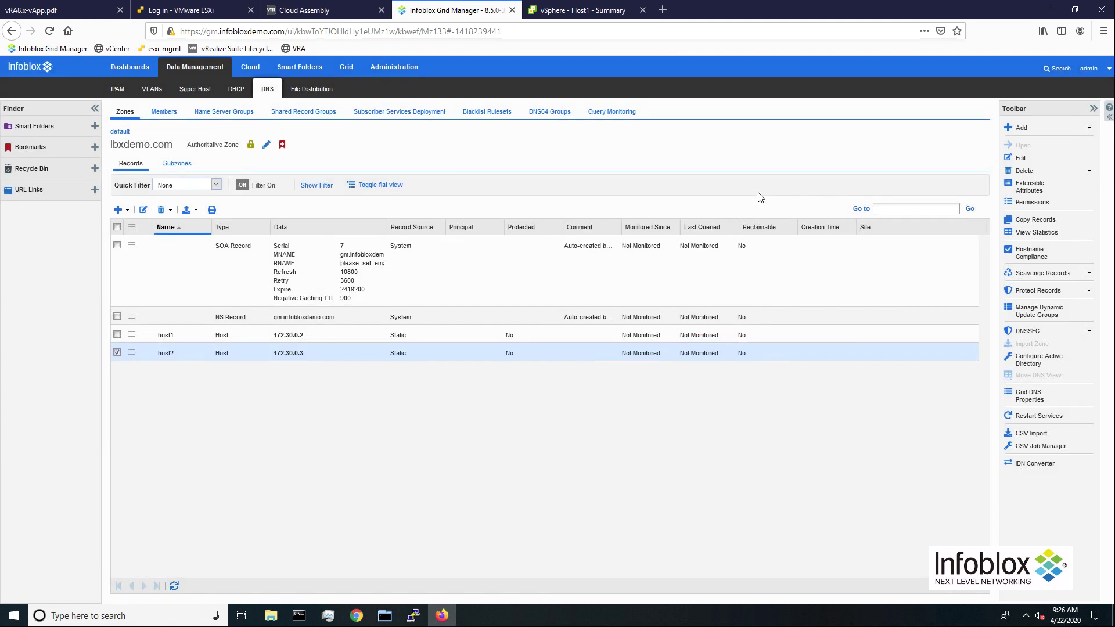
Step: Submit deletion of the Demo deployment from its Actions menu
click(356, 10)
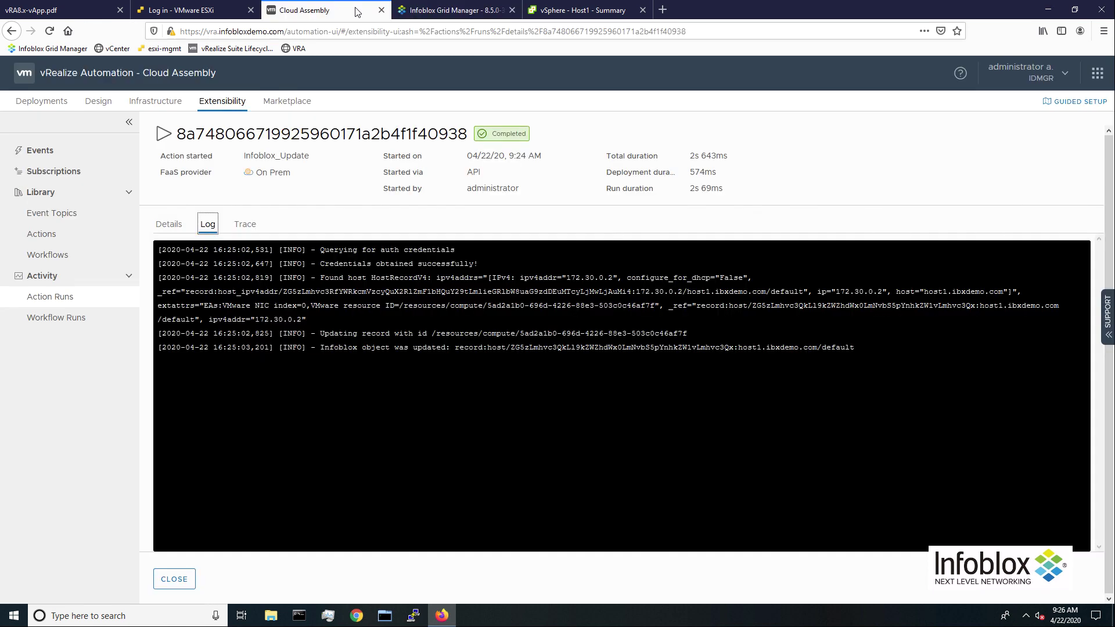
click(63, 102)
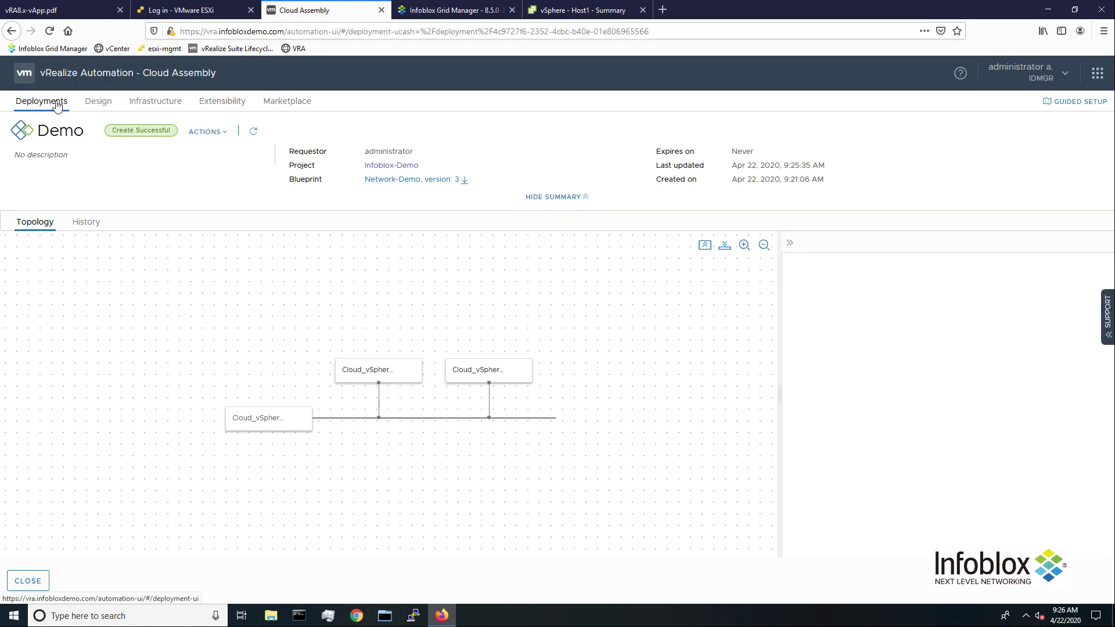
click(224, 133)
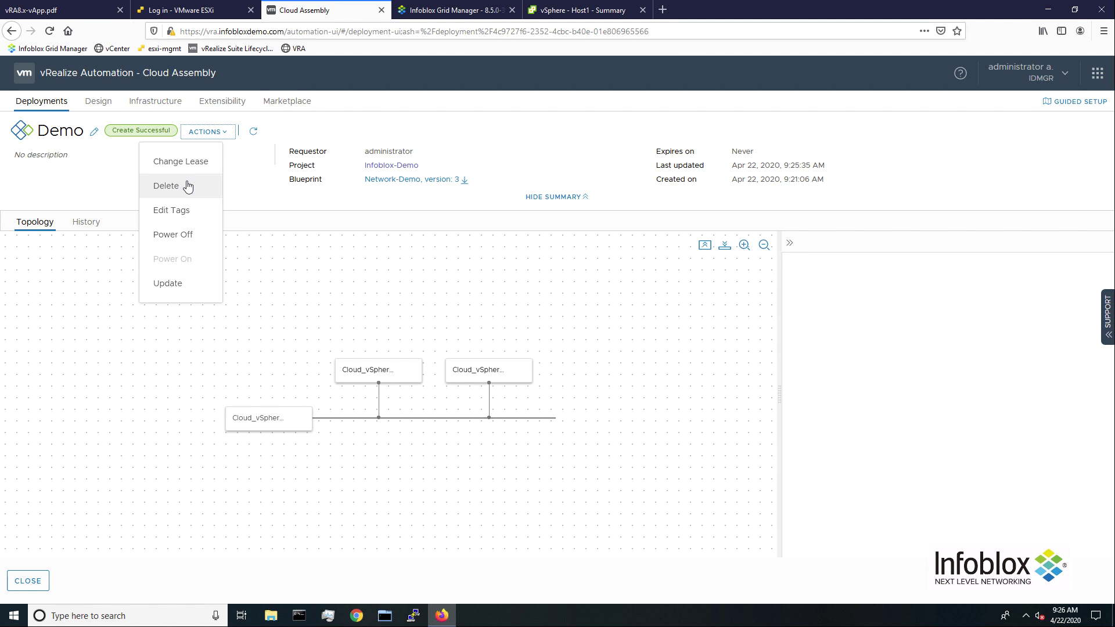
click(187, 186)
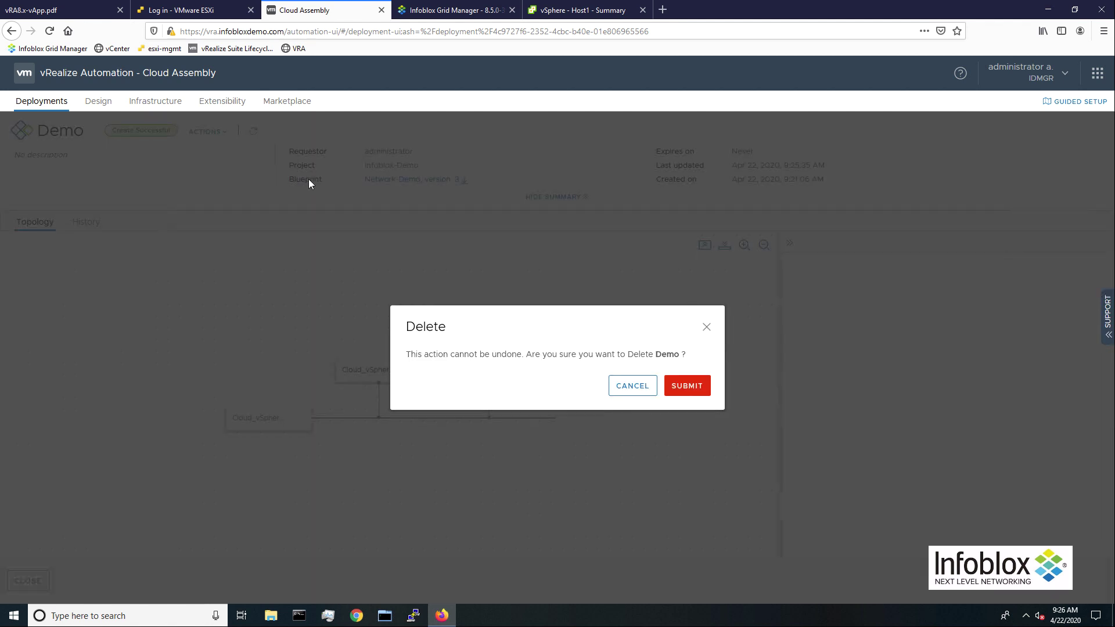
click(682, 382)
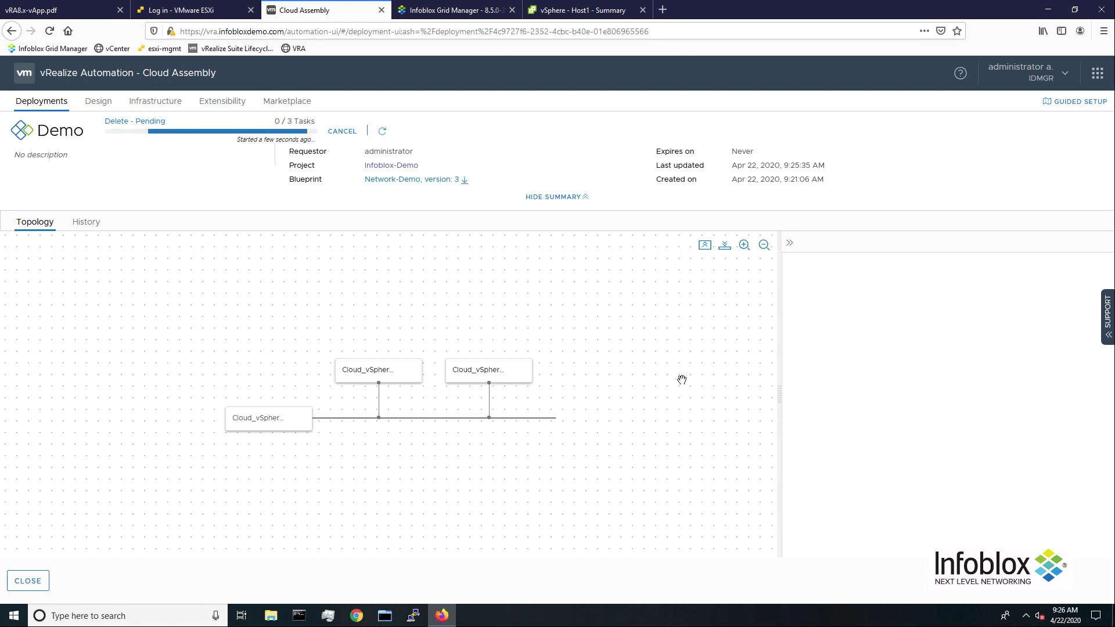
Step: Confirm in the Infoblox_DeallocateIPRange log that 172.30.0.0/24 was freed, then check ibxdemo.com in Infoblox
click(242, 104)
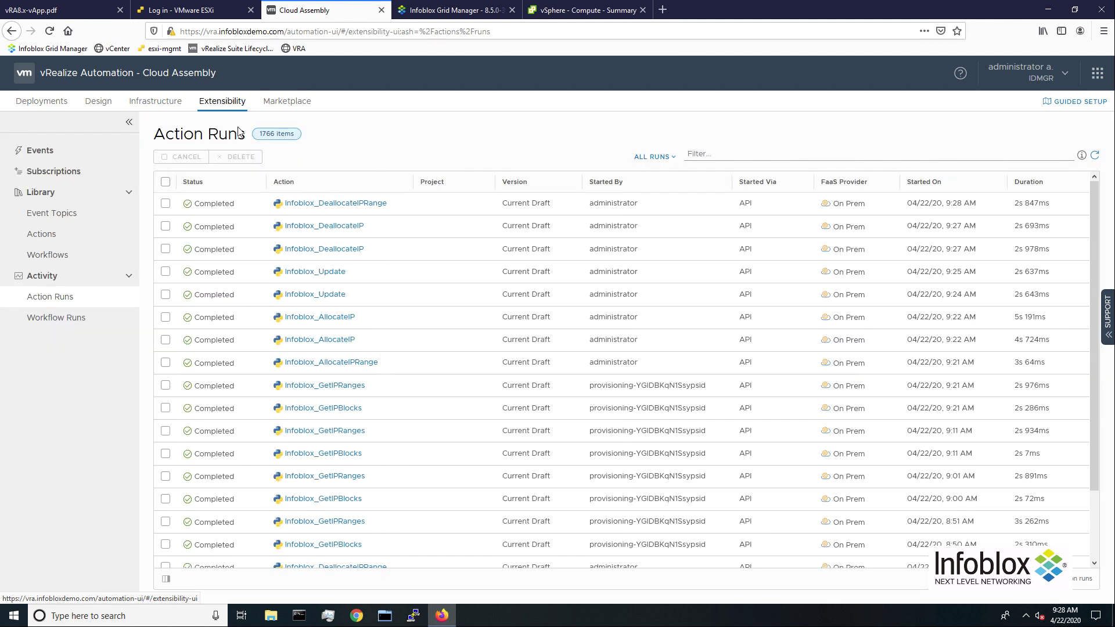
click(309, 203)
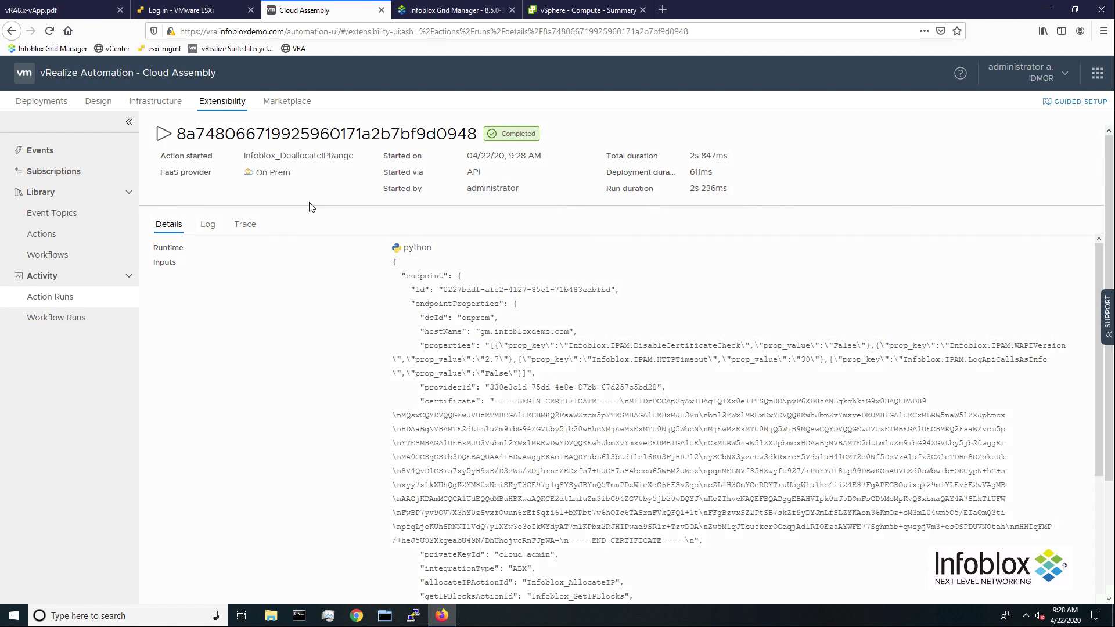
click(207, 225)
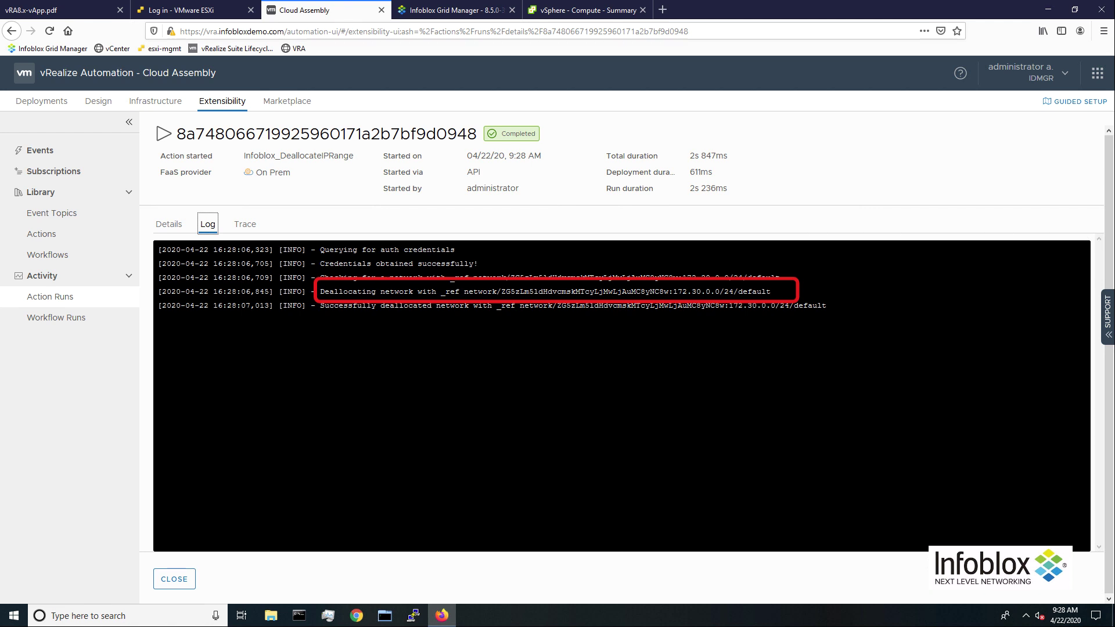
click(447, 10)
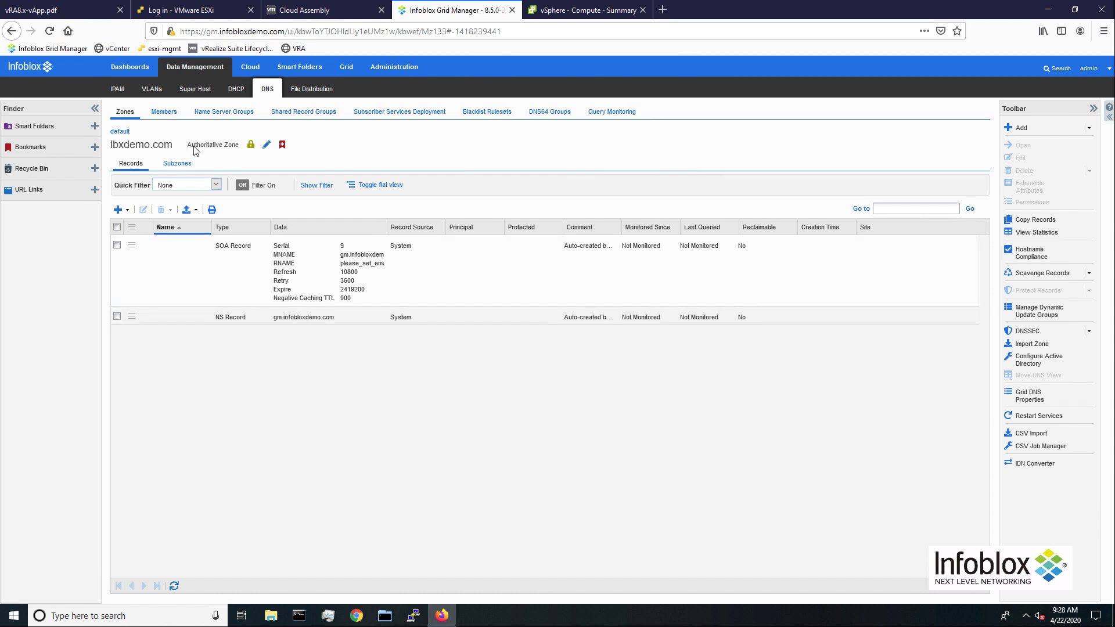
Step: Open the 172.30.0.0/16 container from the IPAM list, confirming no 172.30.0.0/24 subnet remains
click(122, 92)
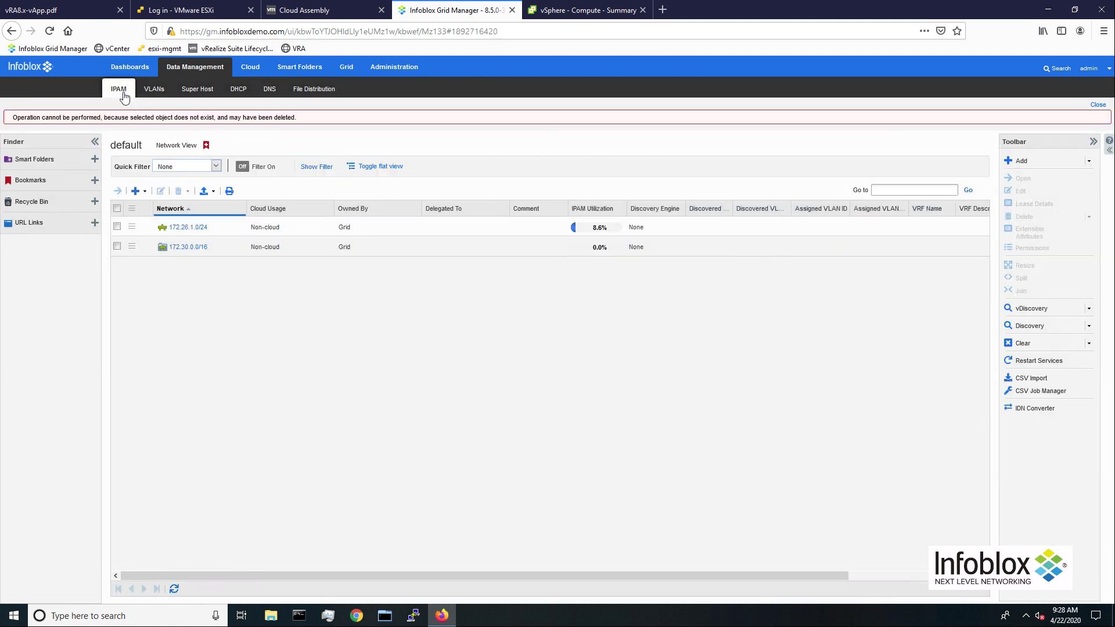
click(177, 247)
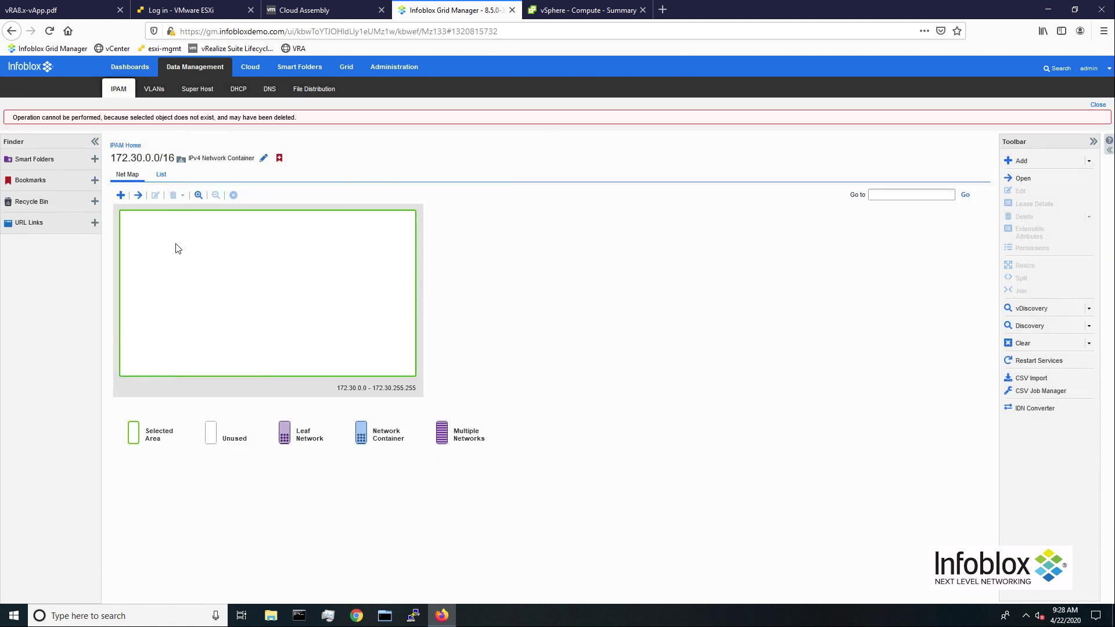